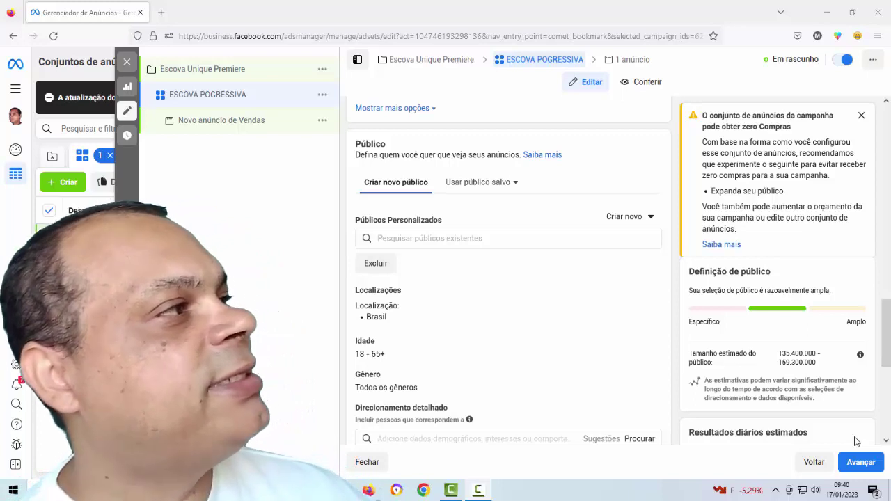
- Set the minimum age of the ESCOVA POGRESSIVA ad set's audience to 21
scroll(499, 294, down, 1)
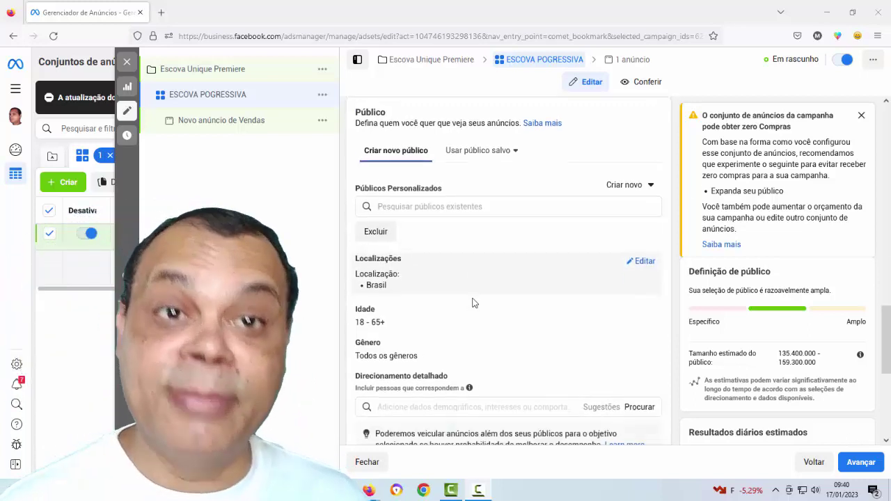
scroll(487, 306, up, 1)
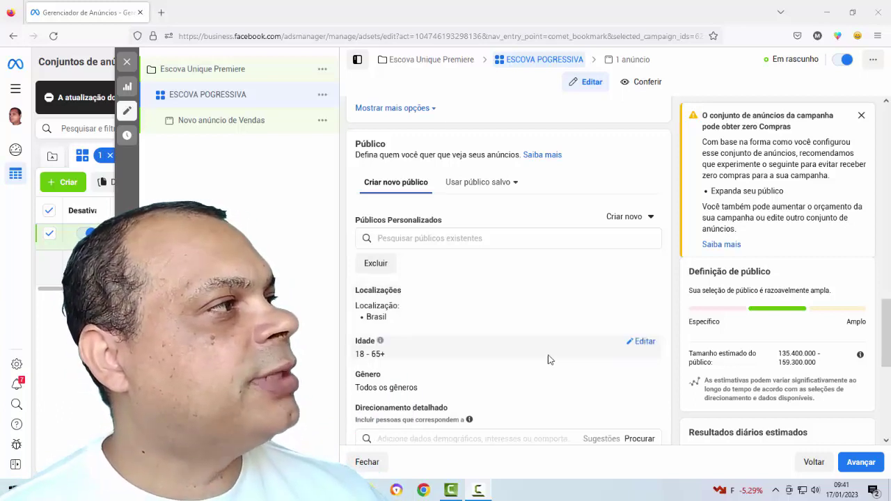
scroll(527, 325, down, 1)
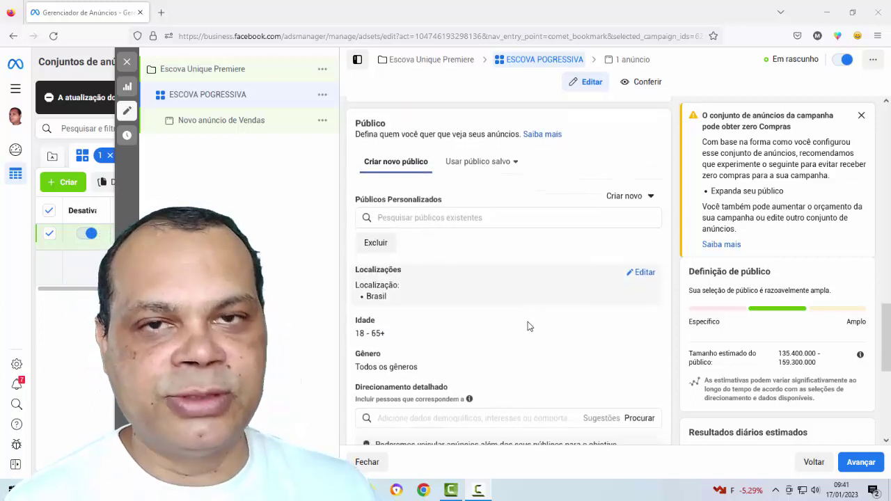
scroll(527, 326, down, 1)
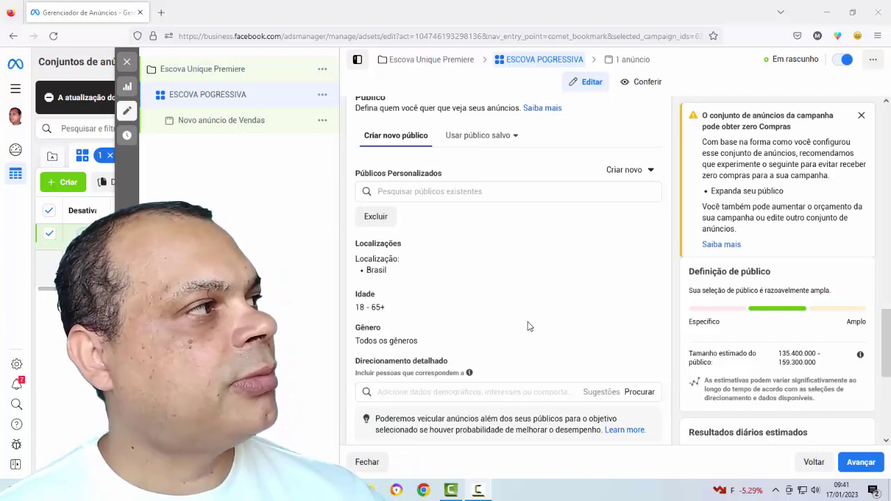
scroll(408, 291, down, 2)
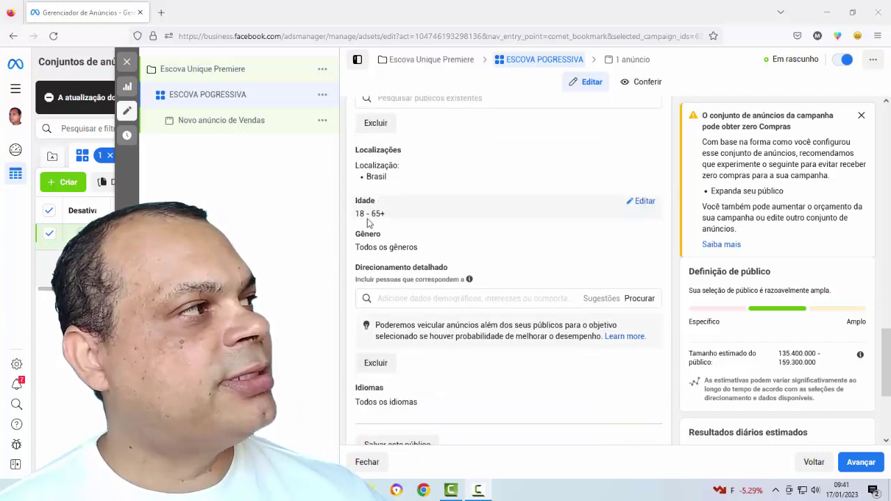
scroll(388, 237, up, 1)
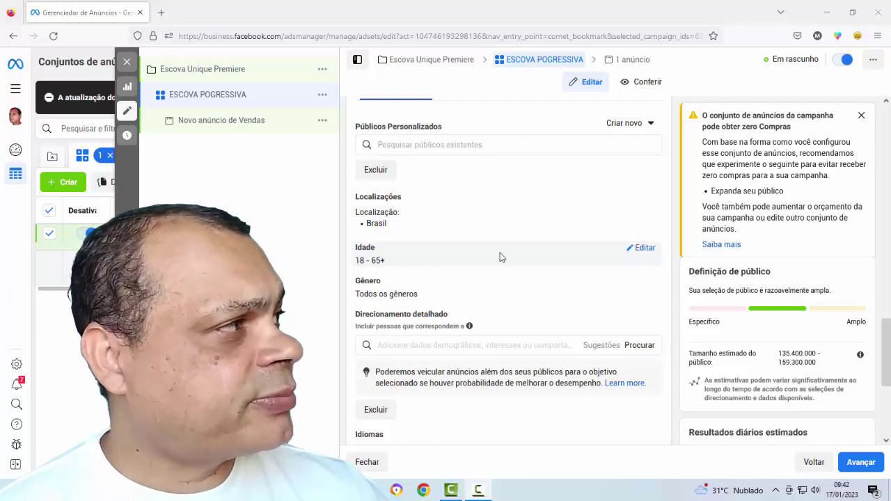
click(646, 251)
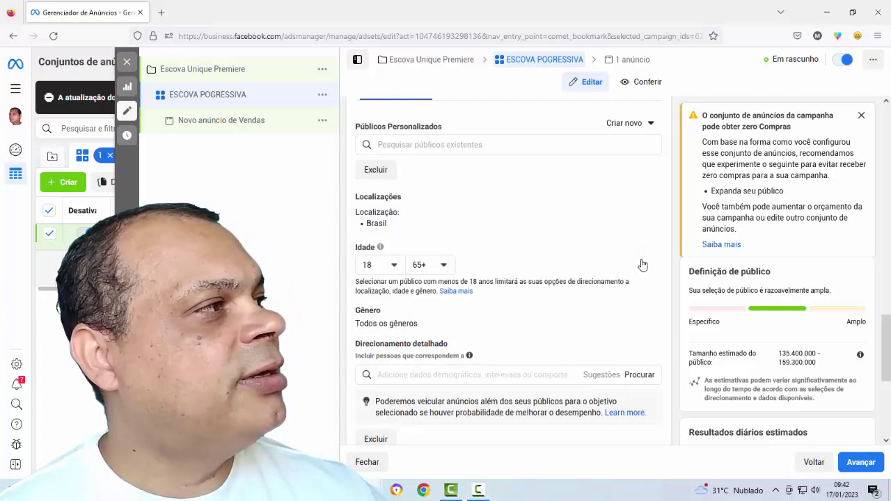
click(394, 271)
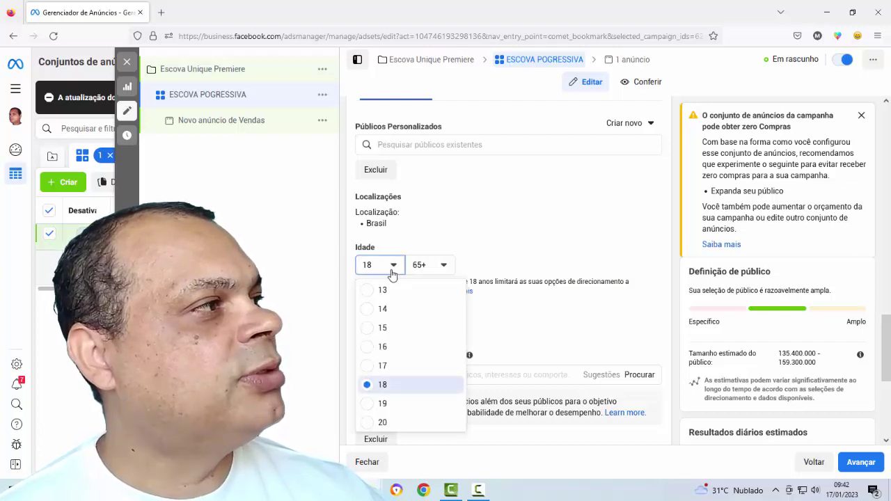
scroll(394, 385, down, 2)
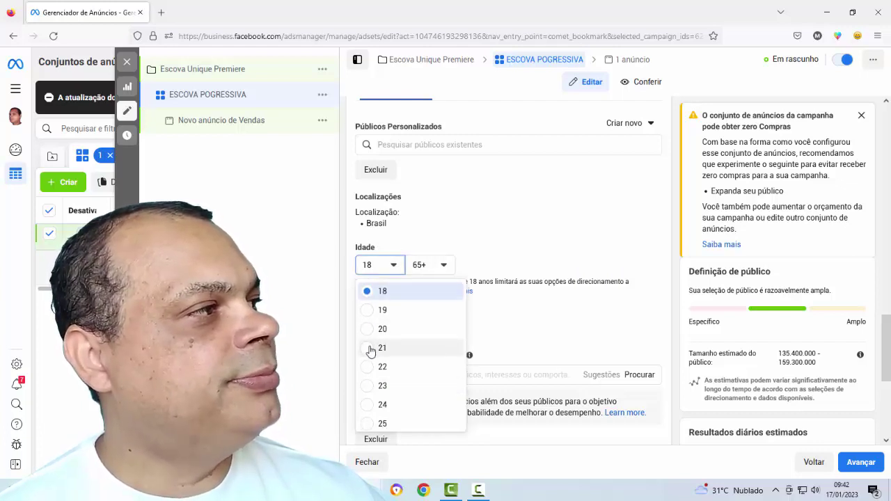
click(366, 348)
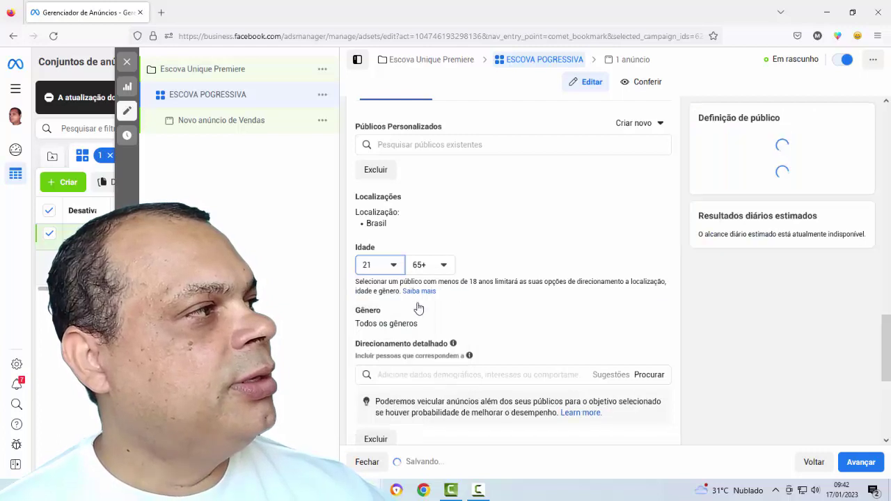
- Set the maximum age of the ad set's audience to 49
click(443, 270)
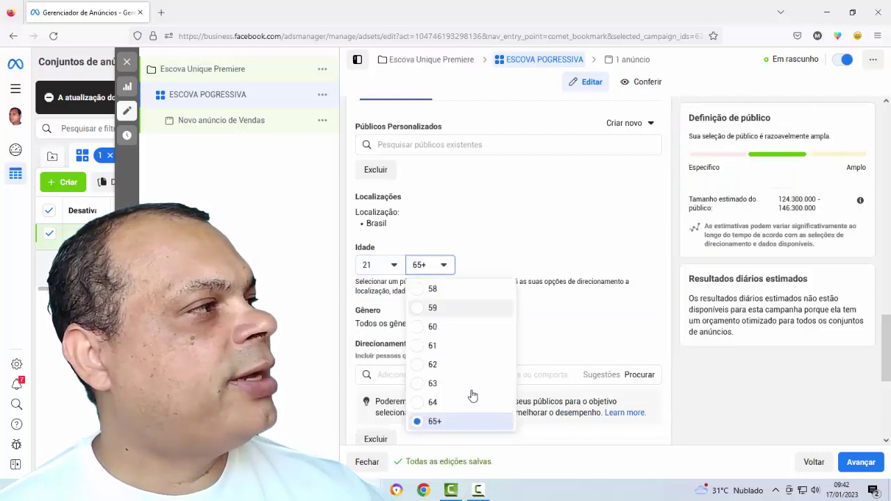
scroll(471, 395, up, 2)
scroll(451, 388, down, 1)
scroll(451, 388, up, 3)
scroll(451, 389, up, 1)
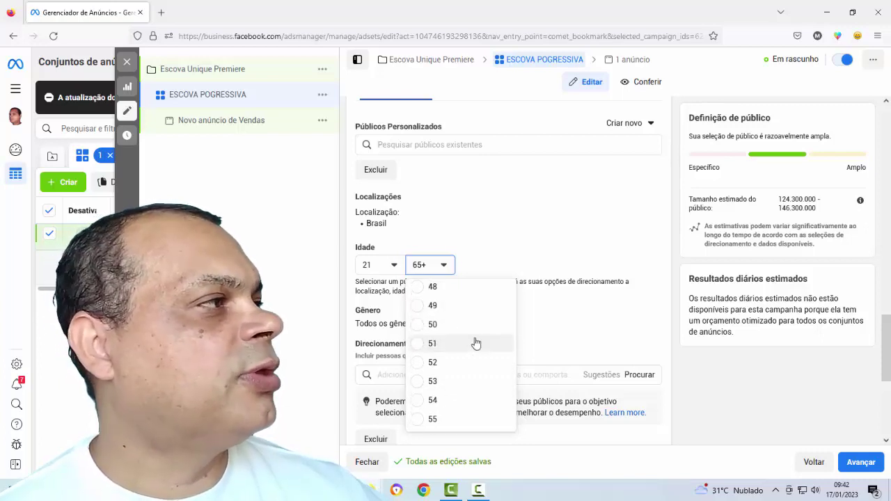
scroll(437, 401, down, 3)
scroll(440, 397, up, 3)
scroll(440, 397, up, 2)
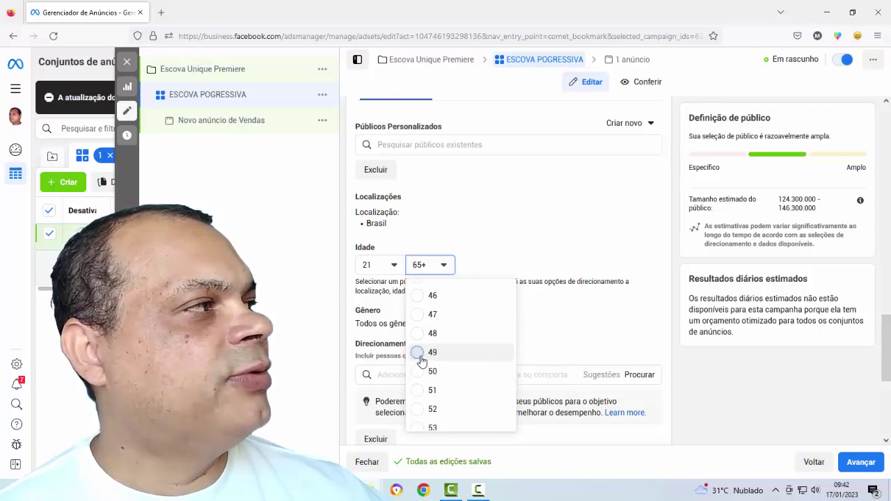
click(419, 354)
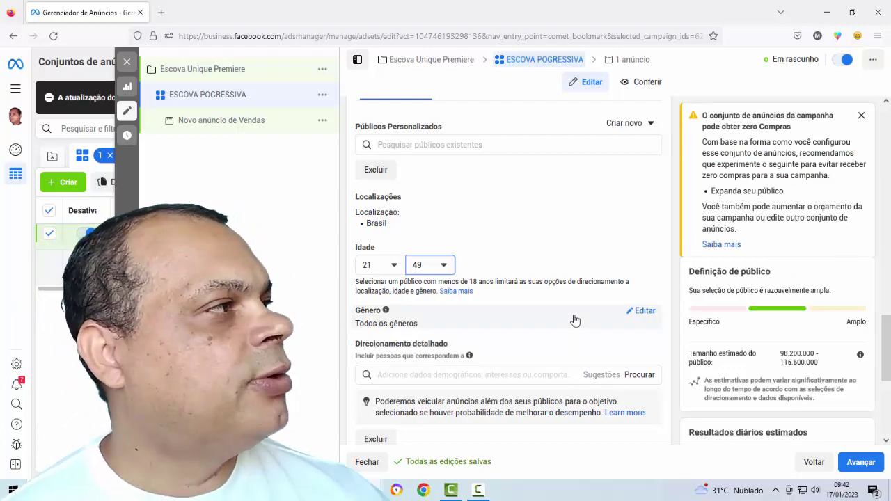
- Try a maximum audience age of 56, and set it back to 49
click(442, 266)
scroll(459, 366, down, 2)
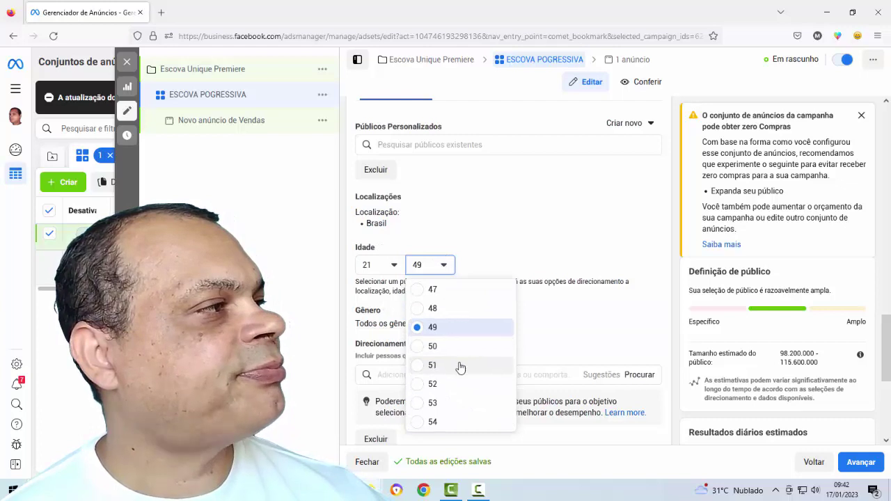
scroll(460, 367, down, 1)
scroll(460, 366, down, 1)
scroll(459, 366, down, 1)
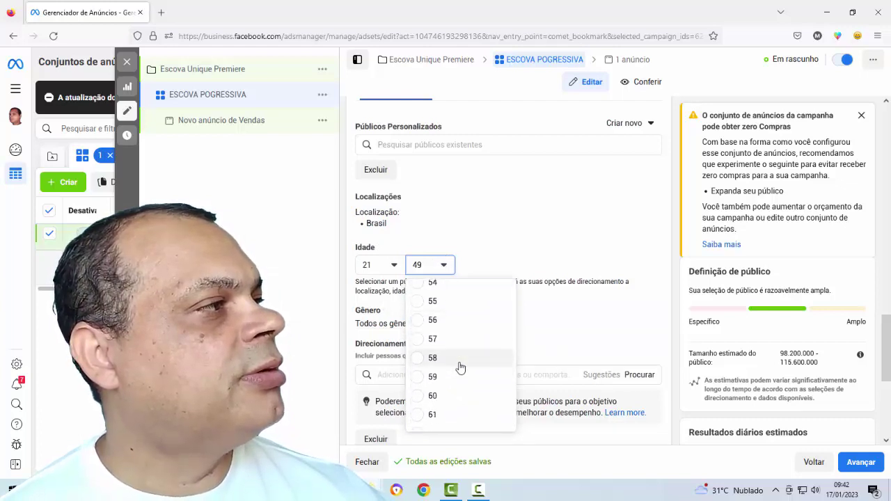
scroll(460, 367, up, 2)
scroll(460, 368, down, 1)
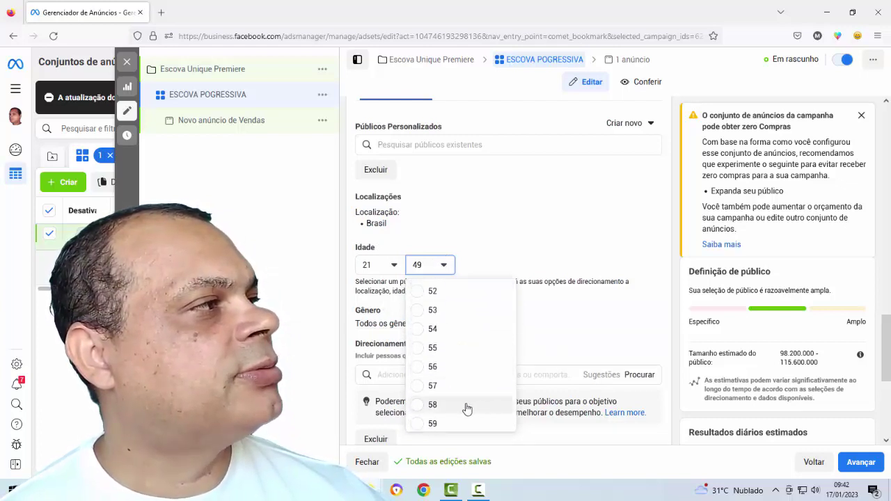
click(454, 373)
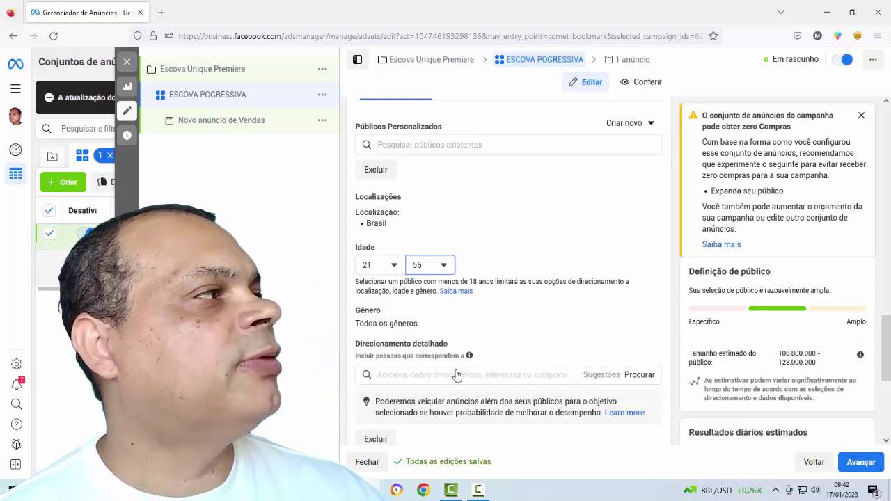
click(443, 269)
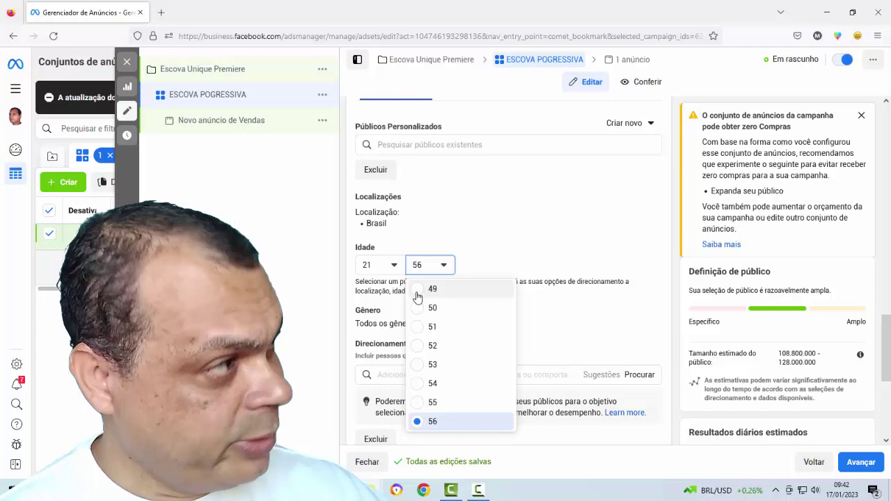
click(501, 287)
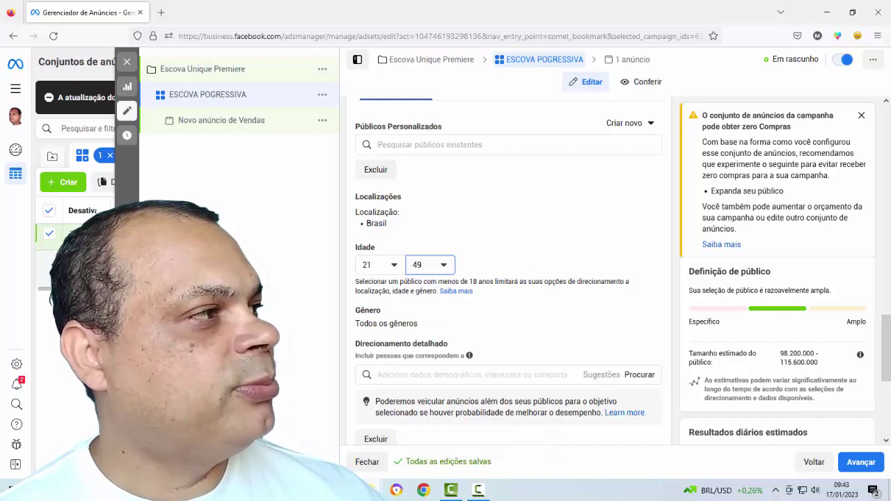
- Switch to the Facebook window for boosting a post and review its ad settings down to the audience details
mouse_move(368, 490)
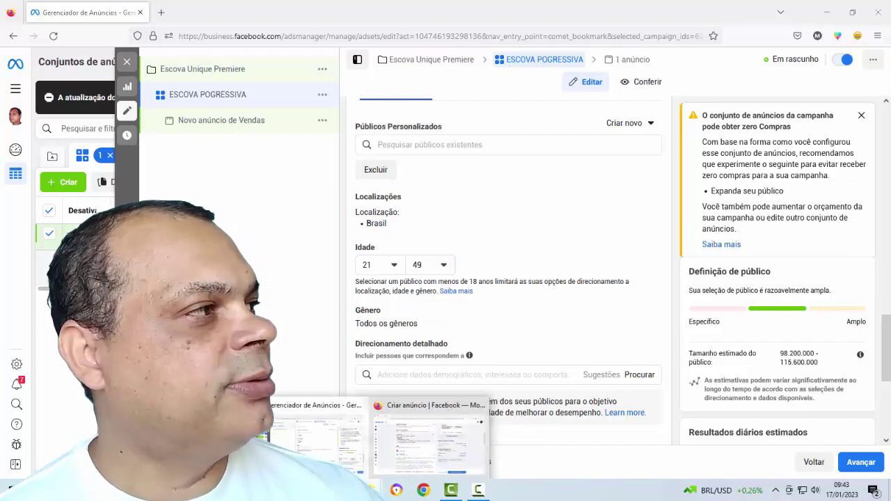
click(313, 451)
mouse_move(396, 490)
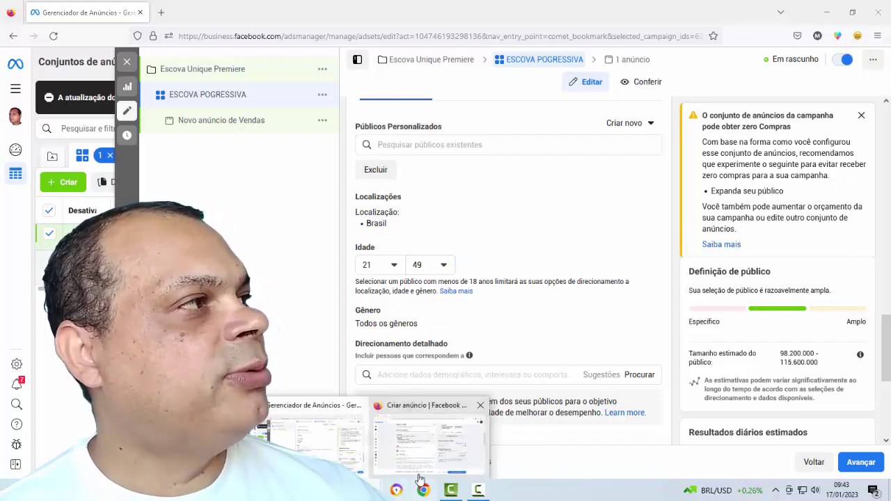
click(435, 428)
scroll(341, 295, up, 10)
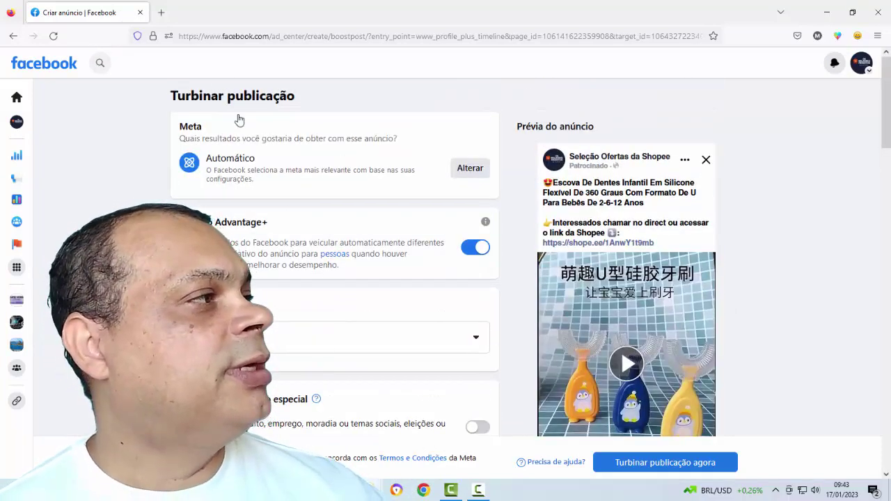
scroll(402, 316, down, 2)
scroll(401, 316, up, 1)
scroll(402, 316, down, 3)
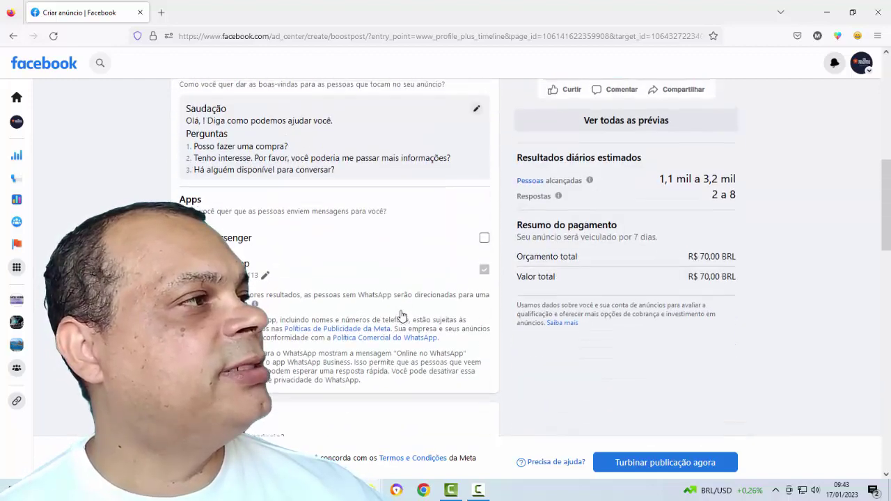
scroll(401, 315, up, 3)
scroll(401, 315, up, 1)
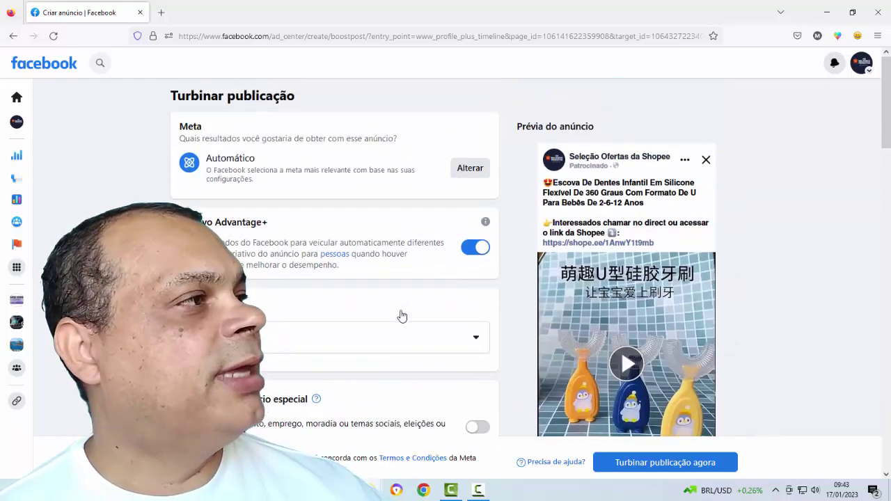
scroll(402, 315, down, 10)
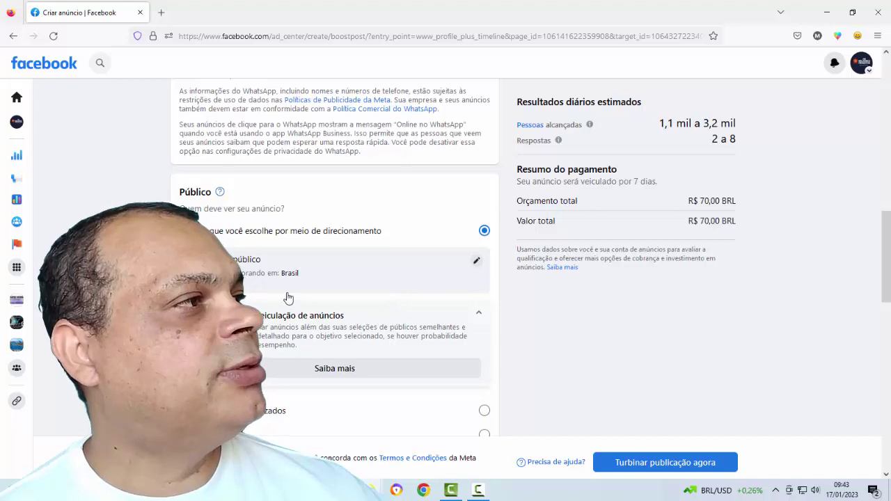
scroll(288, 298, down, 1)
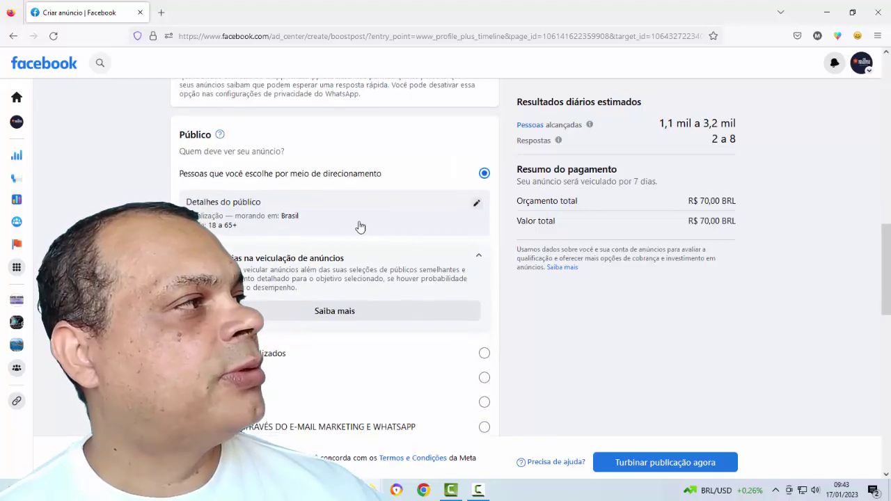
- Edit the boosted post's audience details and set the age range to 21 to 49
click(477, 206)
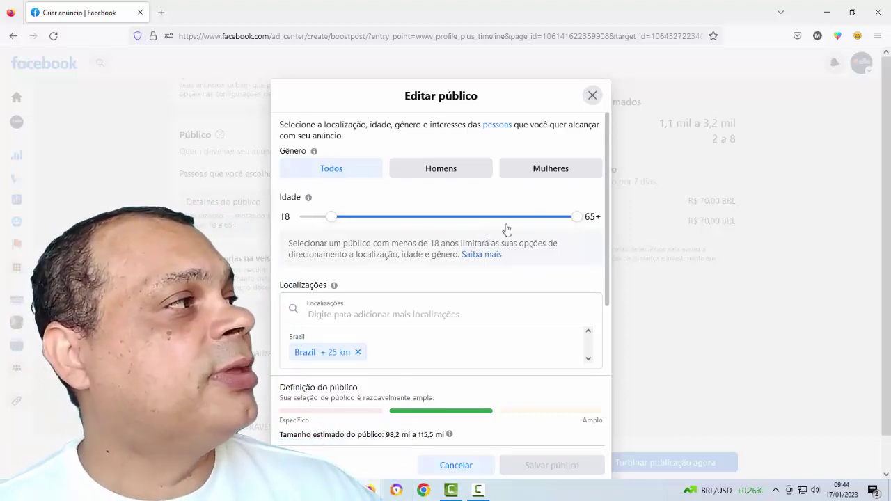
drag(578, 219, 494, 222)
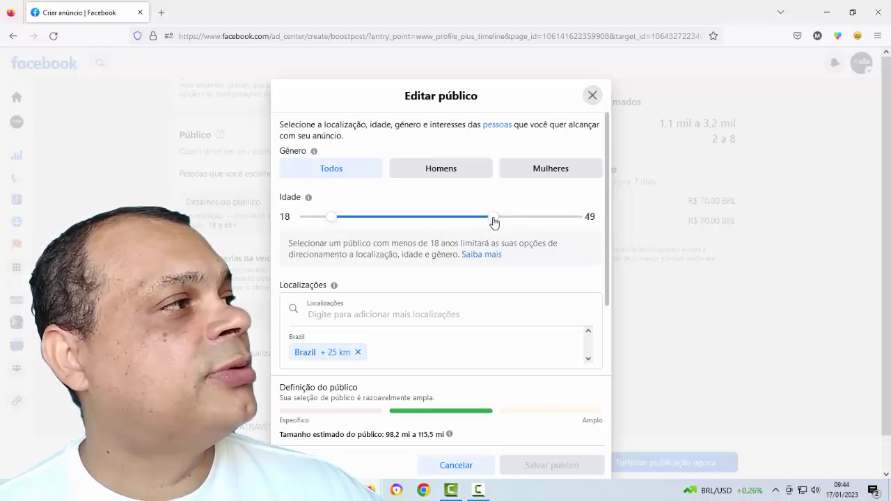
drag(330, 224, 343, 221)
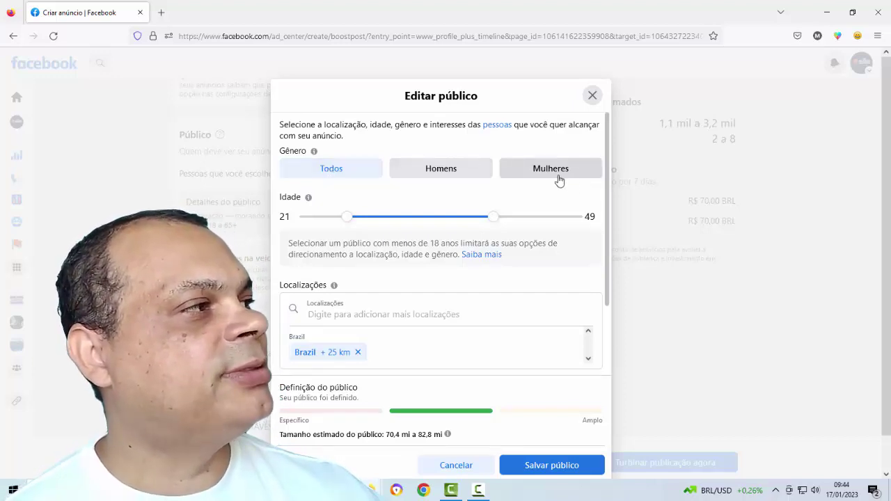
- Look through the remaining audience options and close the audience editor without saving
scroll(596, 322, down, 3)
scroll(600, 322, up, 2)
scroll(600, 321, down, 1)
scroll(599, 318, up, 2)
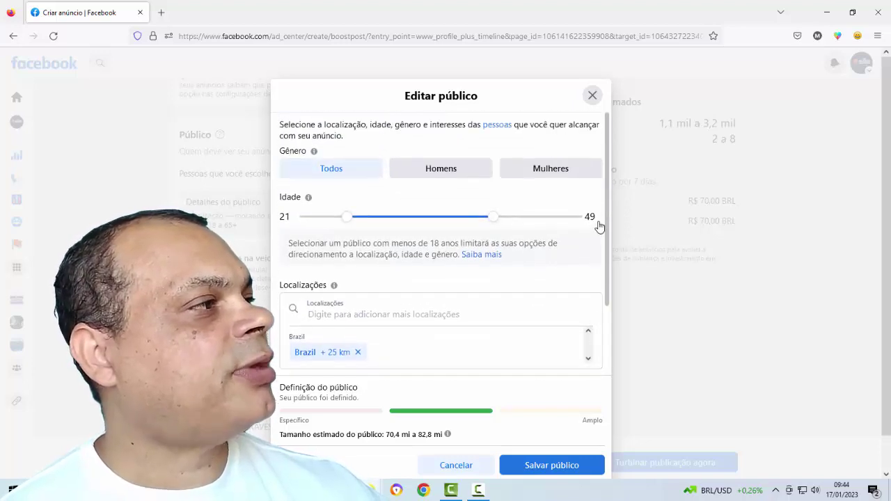
click(591, 96)
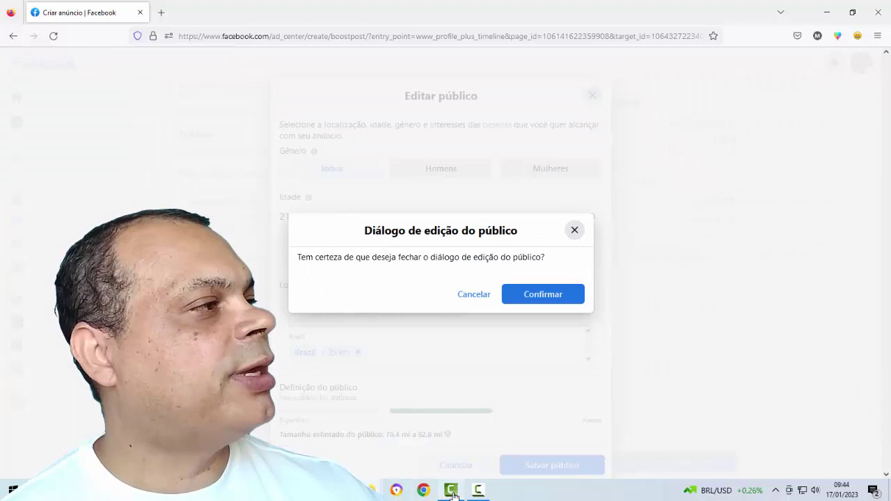